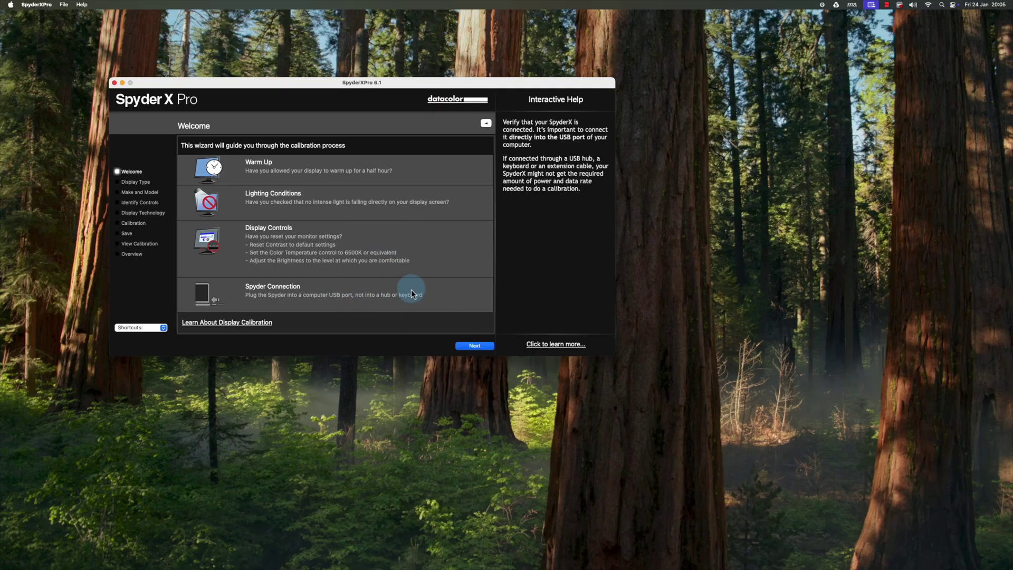
# Step: Pick BenQ LCD-2 as the display to calibrate and advance to the Display Type page
pyautogui.moveTo(358, 87); pyautogui.dragTo(434, 59)
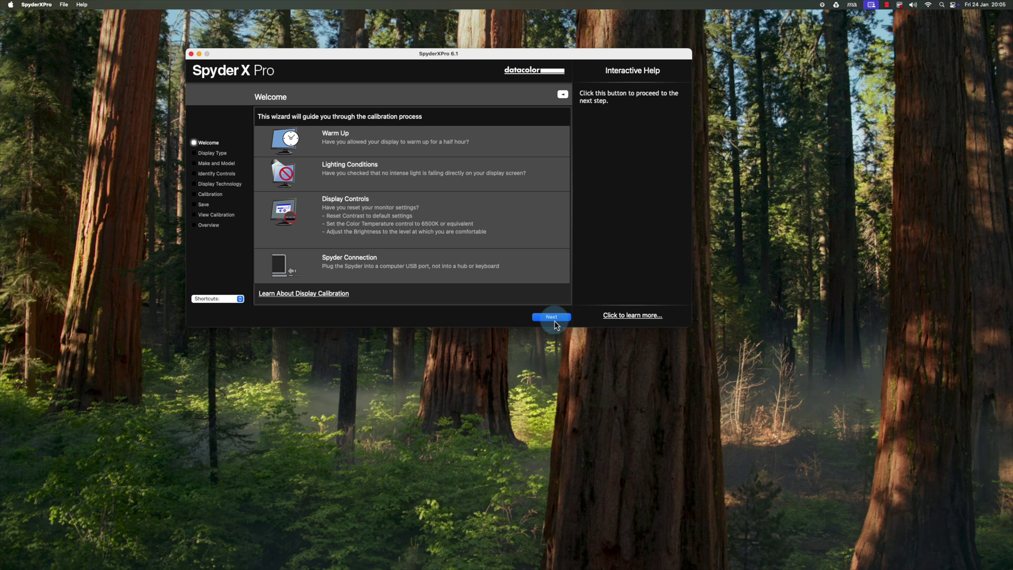
pyautogui.click(552, 321)
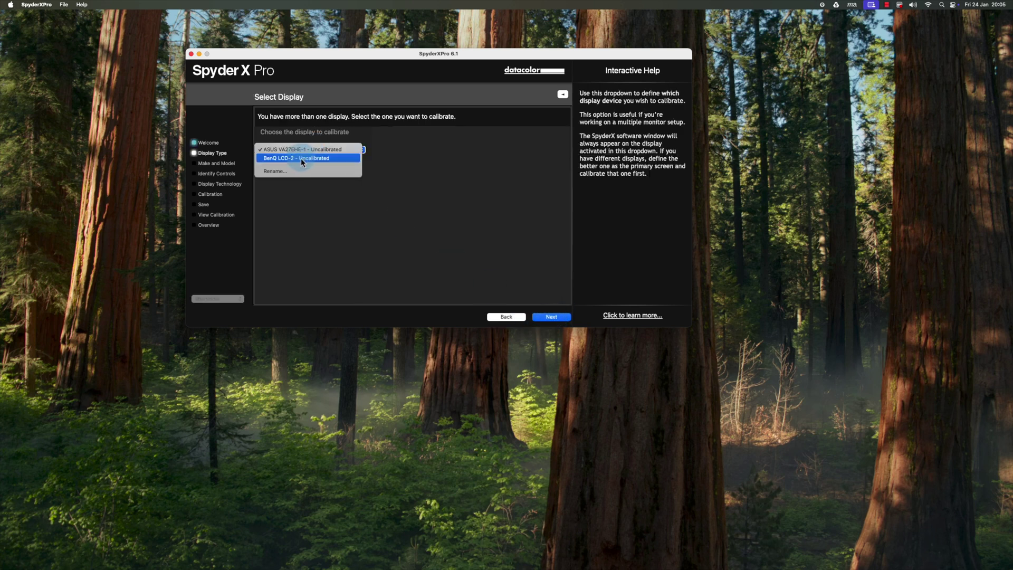
pyautogui.click(298, 161)
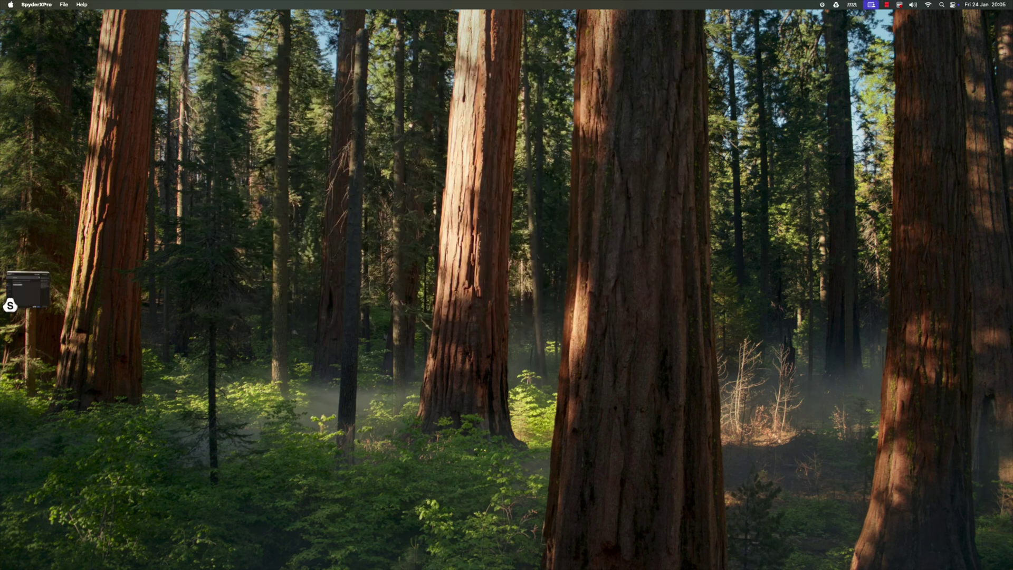
pyautogui.click(39, 303)
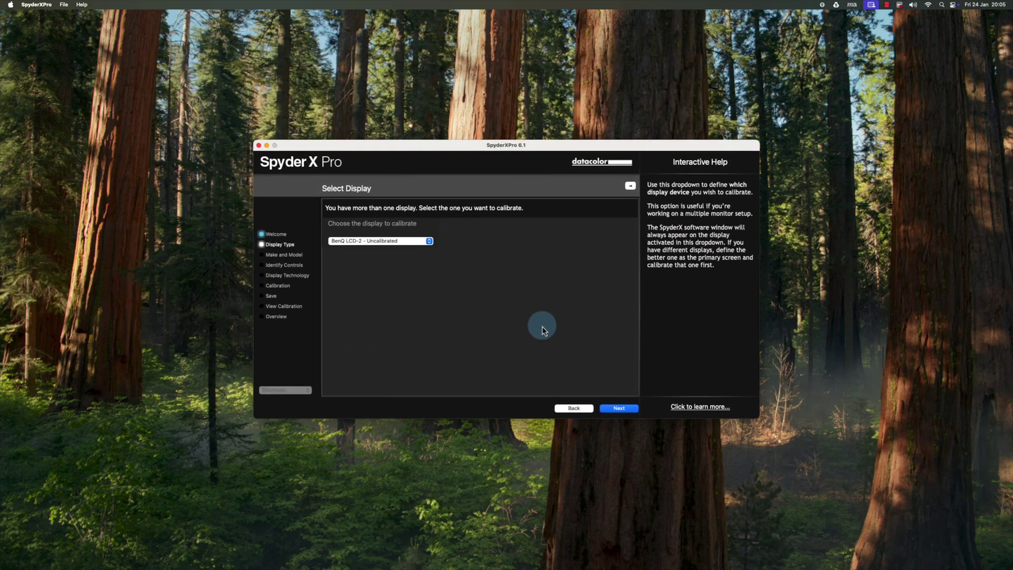
pyautogui.click(615, 409)
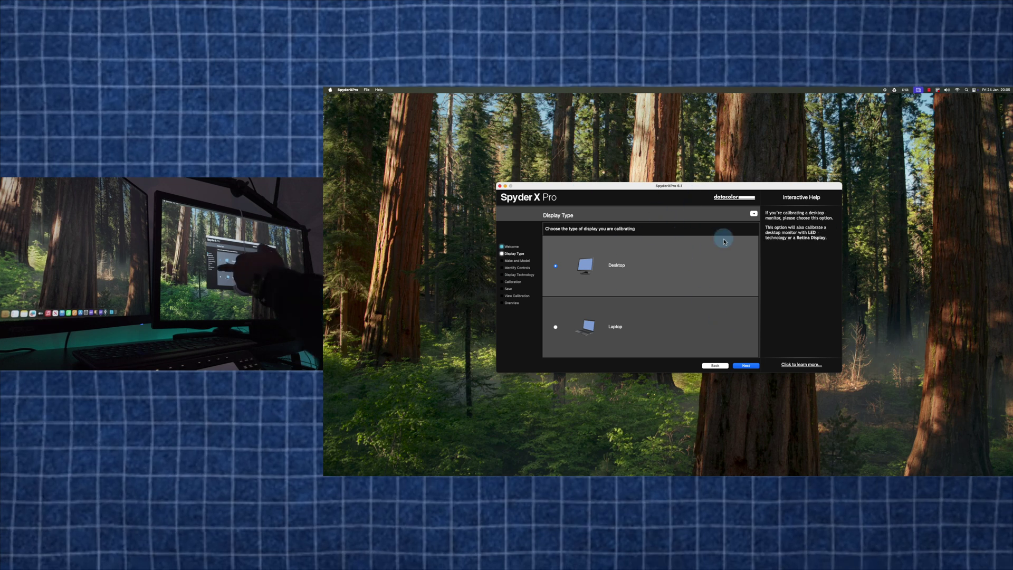
# Step: Confirm the Desktop display type, BenQ make, brightness control and Wide LED backlight
pyautogui.click(749, 366)
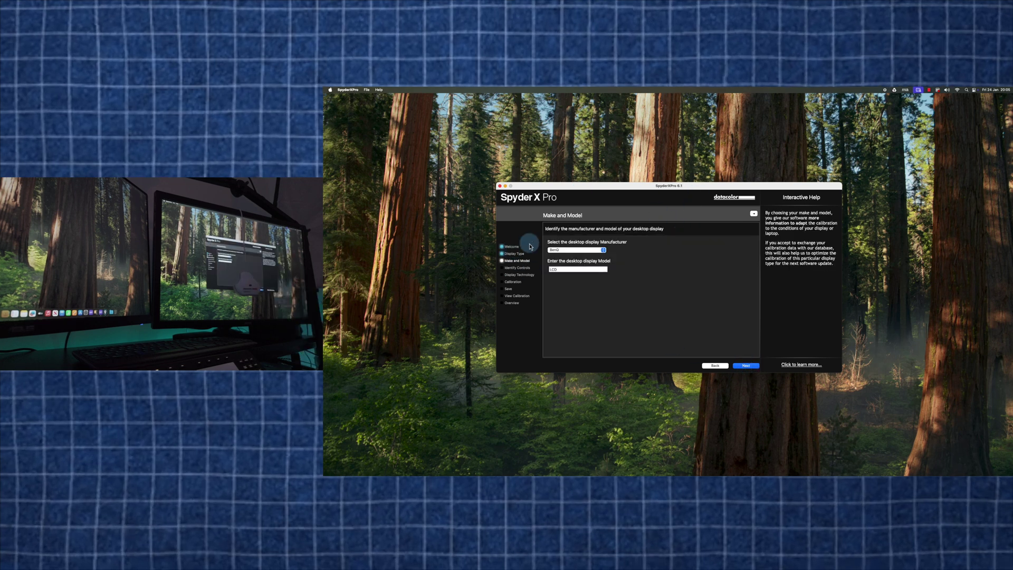
pyautogui.click(751, 367)
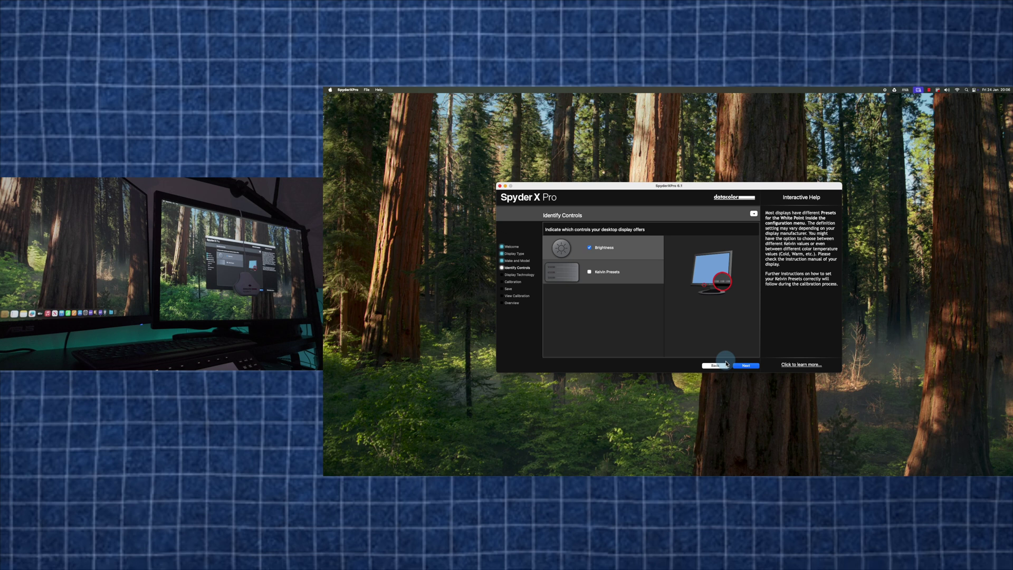
pyautogui.click(747, 365)
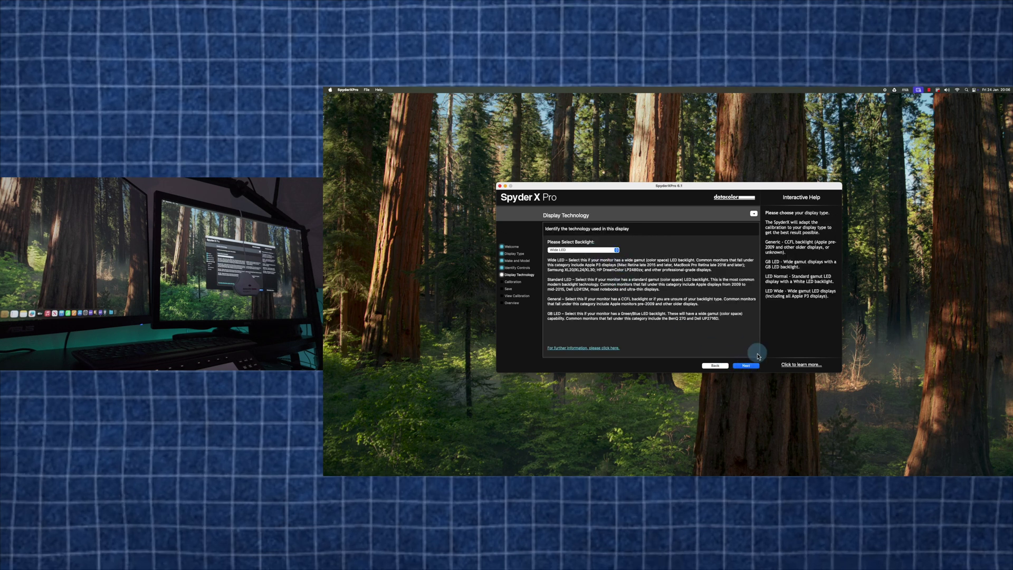
pyautogui.click(744, 364)
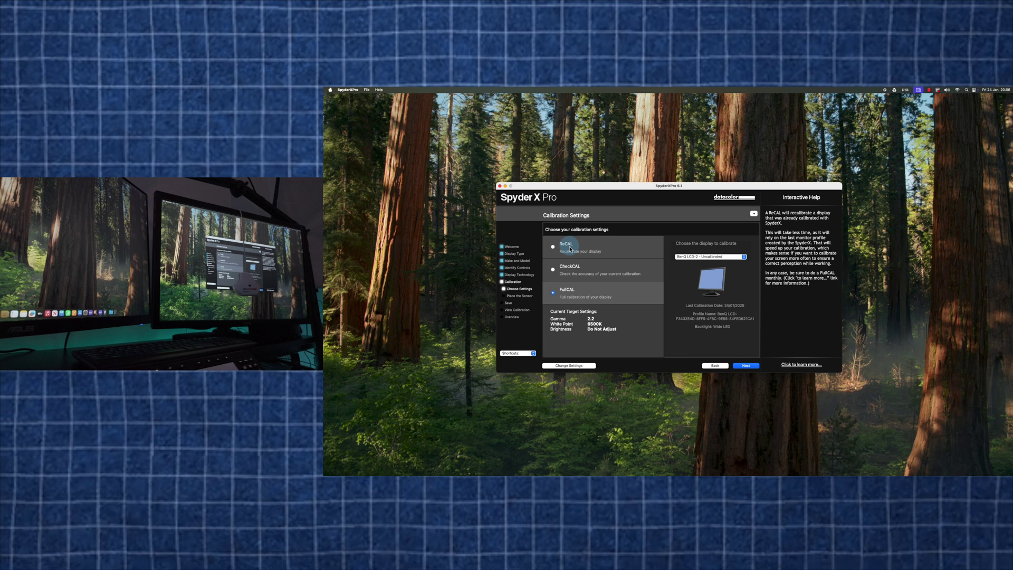
# Step: Accept the FullCAL settings (gamma 2.2, 6500K) to reach the sensor placement page
pyautogui.click(748, 366)
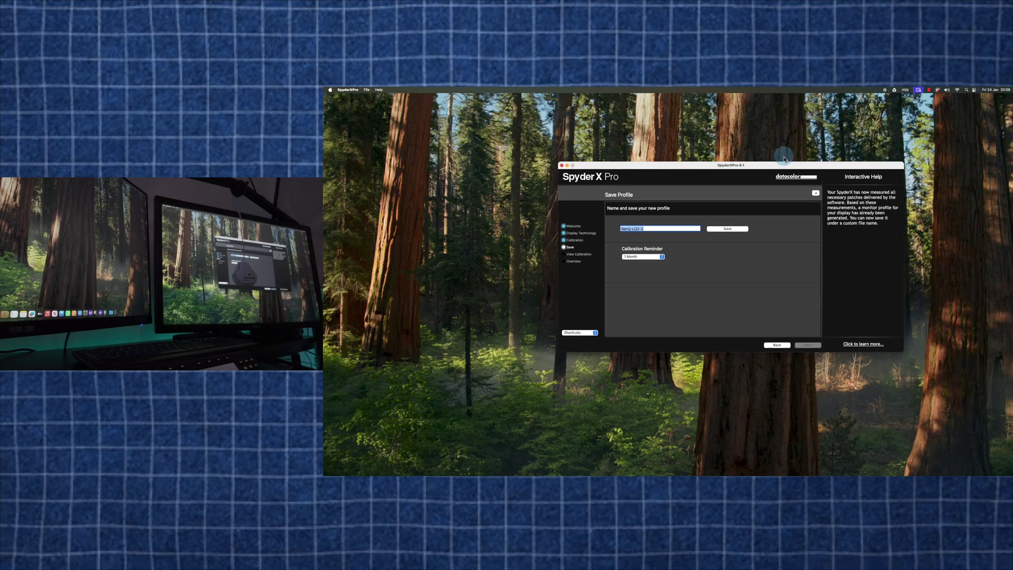
# Step: Rename the profile to 'BenQ LCD-JAN 24TH', keep the 1 Month reminder, and save it
pyautogui.moveTo(708, 187); pyautogui.dragTo(799, 127)
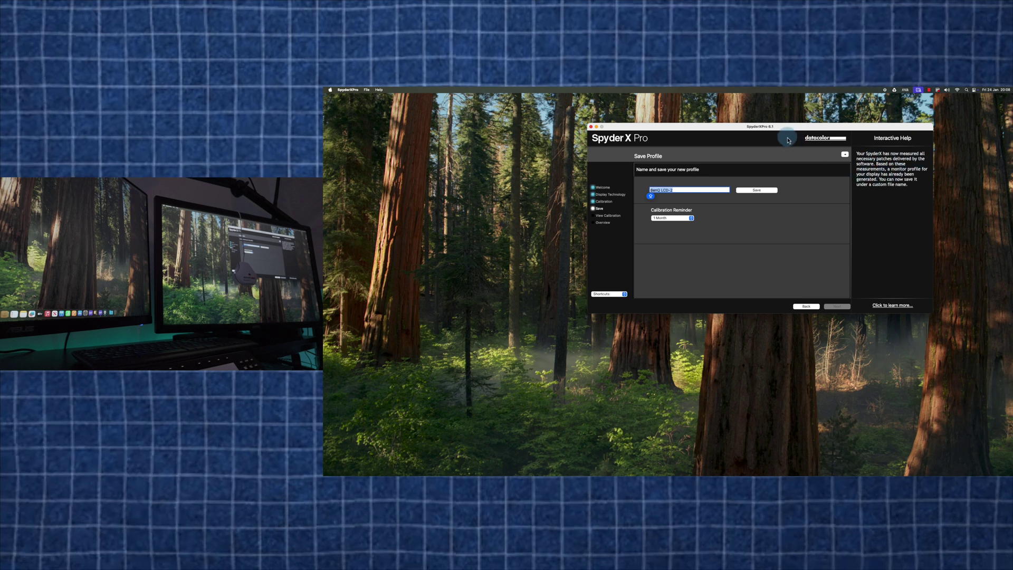
pyautogui.moveTo(739, 216); pyautogui.dragTo(700, 226)
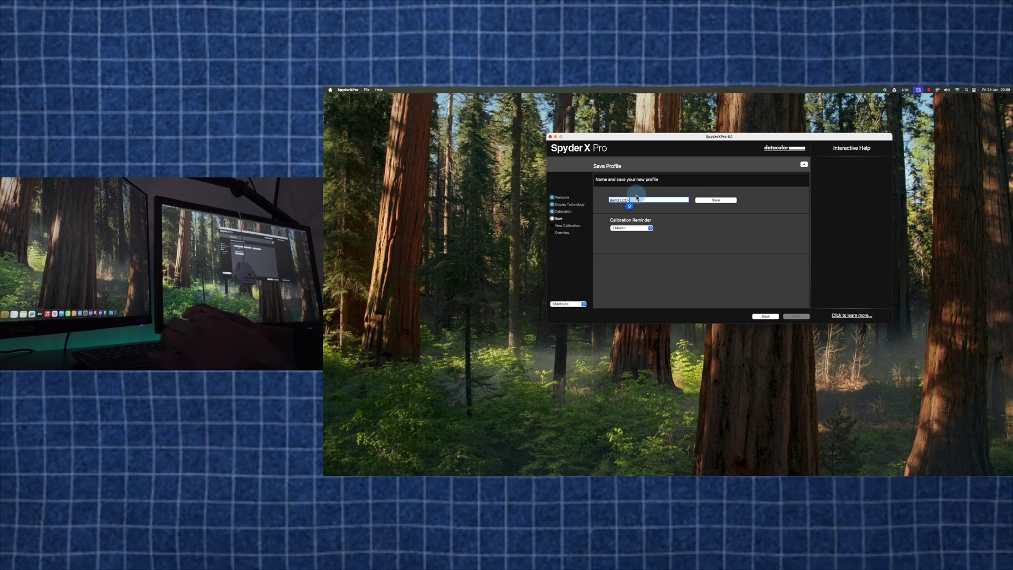
pyautogui.press('BackSpace')
pyautogui.press('BackSpace')
pyautogui.write('-JAN')
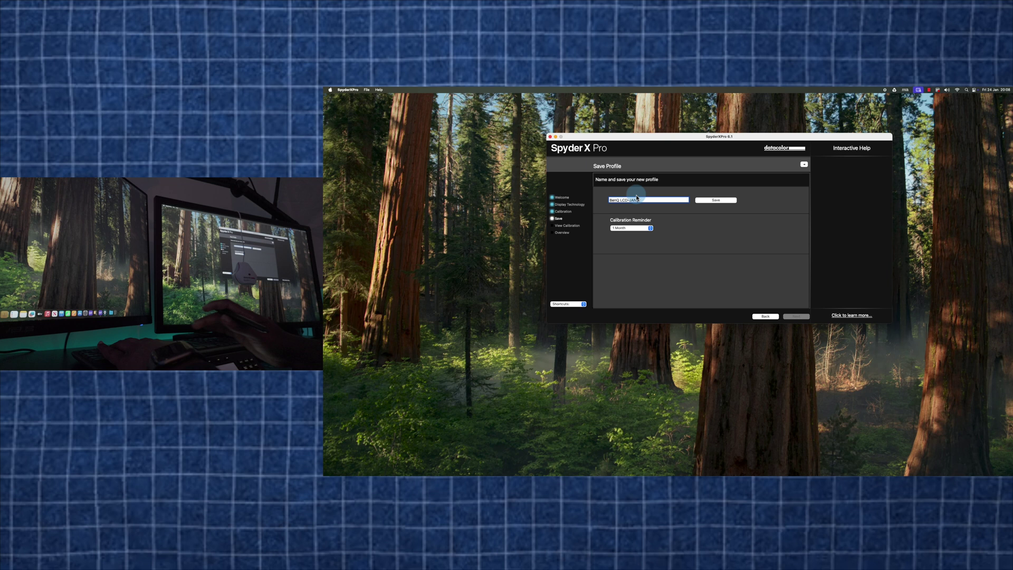
pyautogui.write(' 24TH')
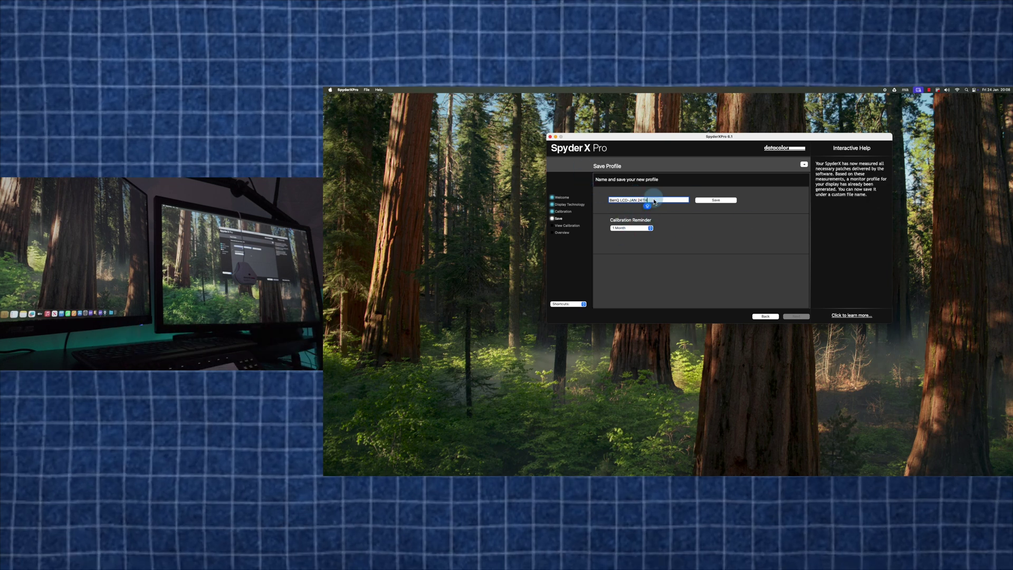
pyautogui.click(643, 230)
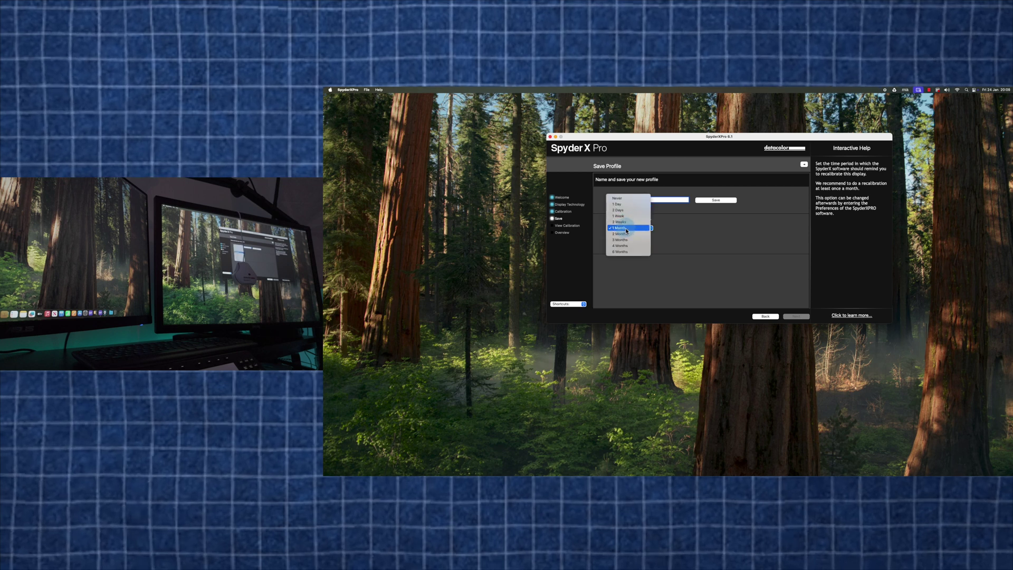
pyautogui.click(626, 229)
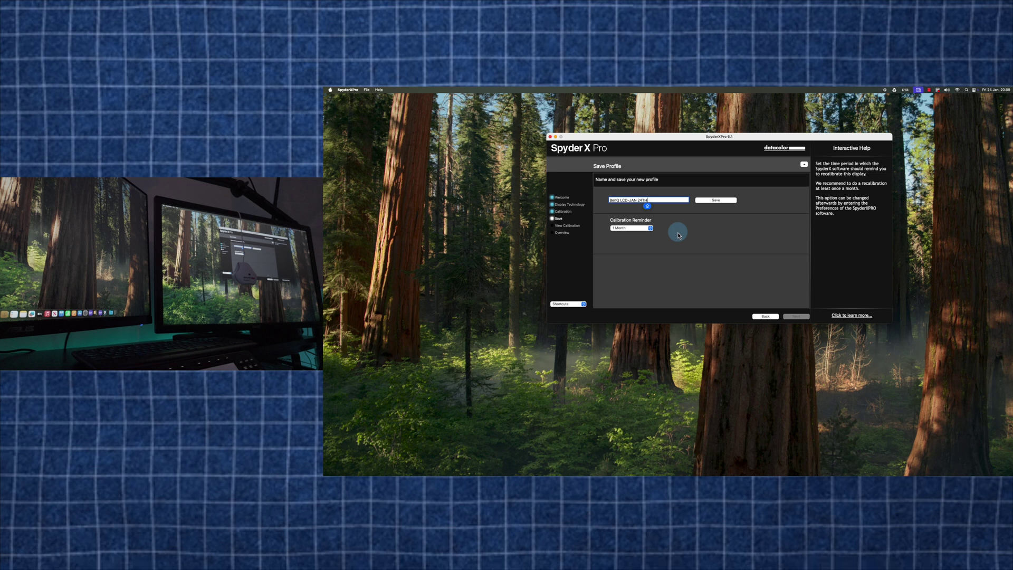
pyautogui.click(721, 201)
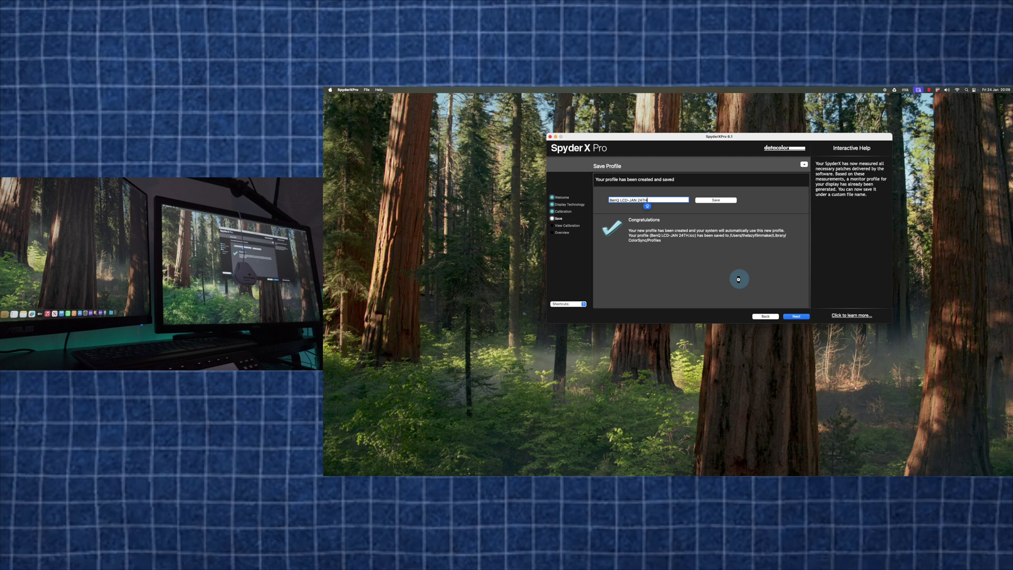
# Step: Compare uncalibrated and calibrated SpyderProof photos, then view the 100% sRGB gamut overview
pyautogui.click(794, 316)
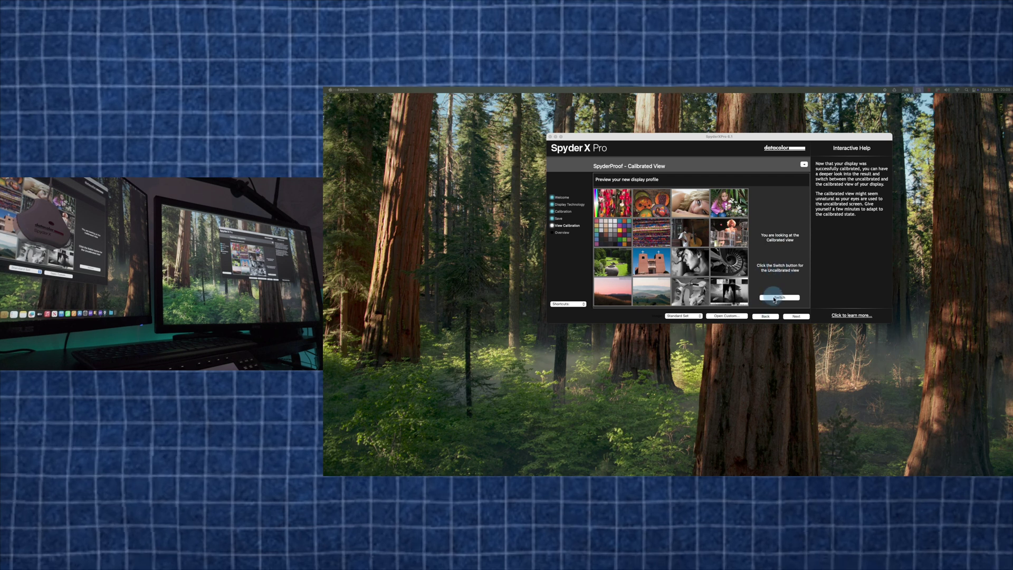
pyautogui.click(775, 299)
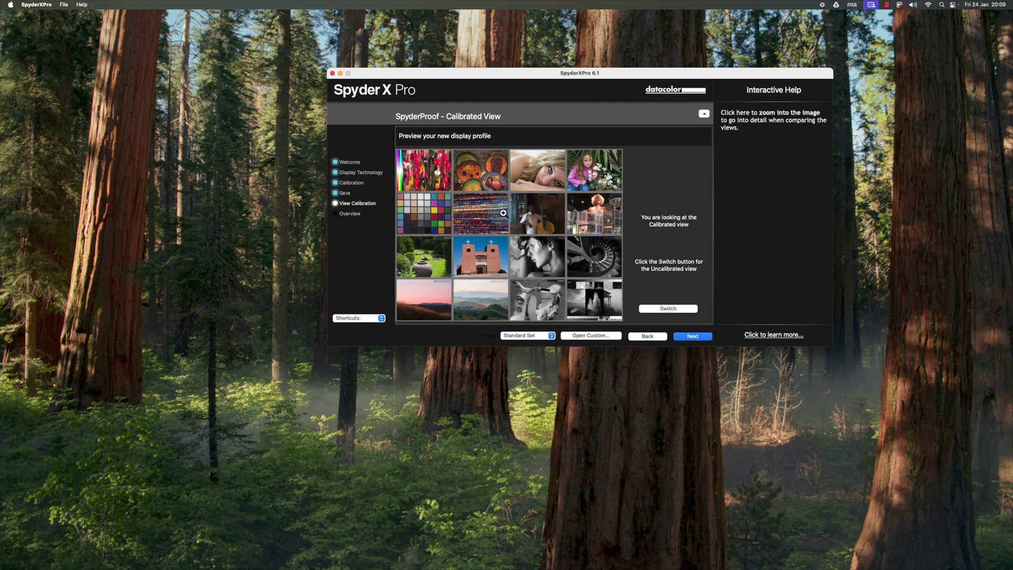
pyautogui.click(663, 315)
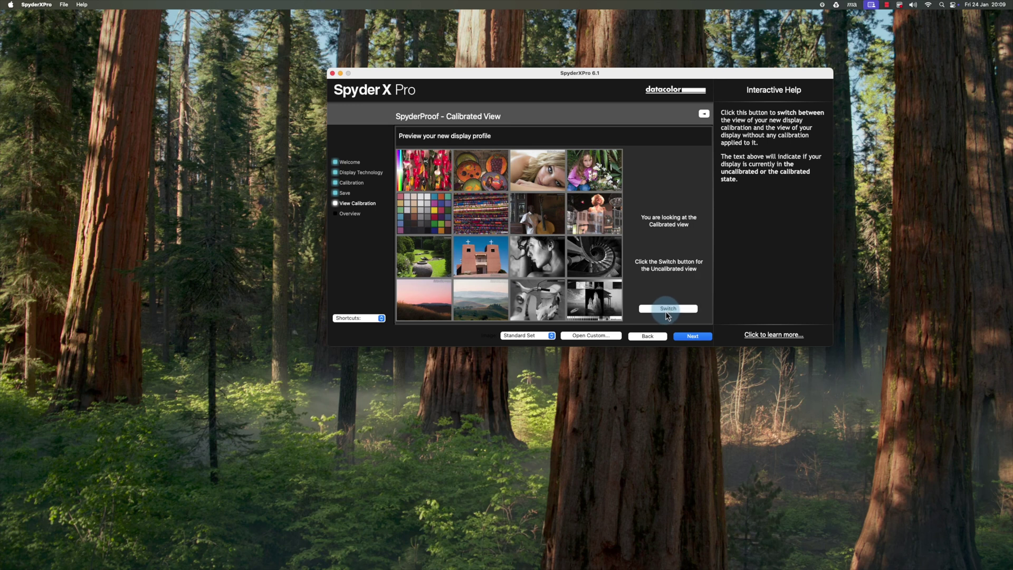
pyautogui.click(687, 338)
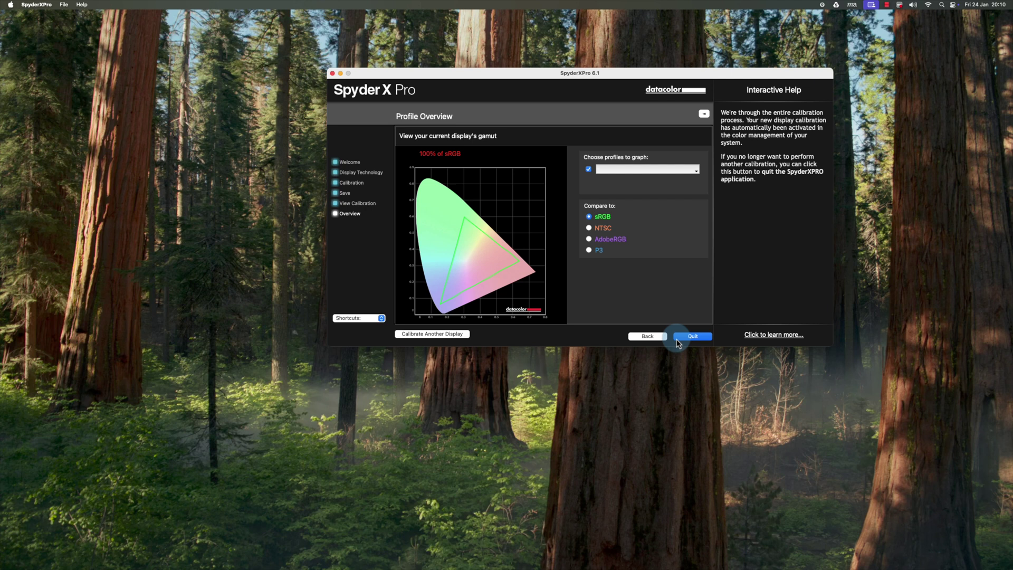
# Step: Choose Calibrate Another Display from the Profile Overview to start a new run
pyautogui.click(455, 339)
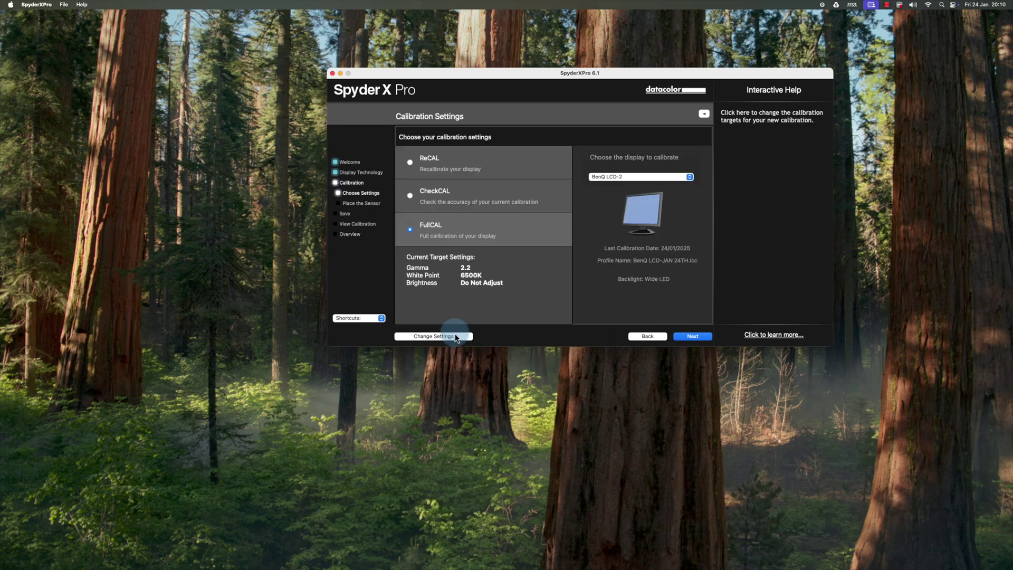